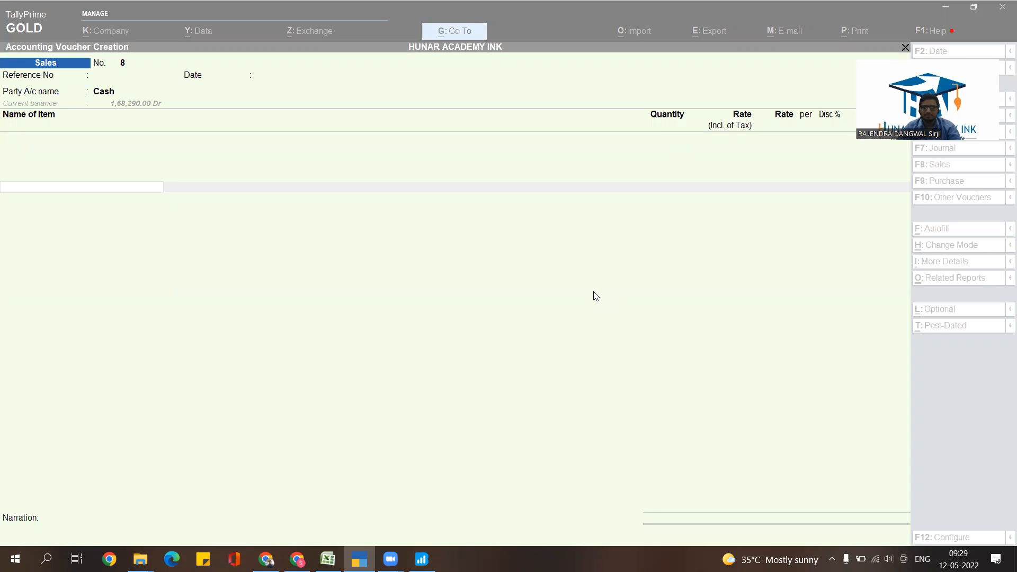
- Discard the new sales voucher entry and bring up sales voucher No. 6 for alteration
click(594, 296)
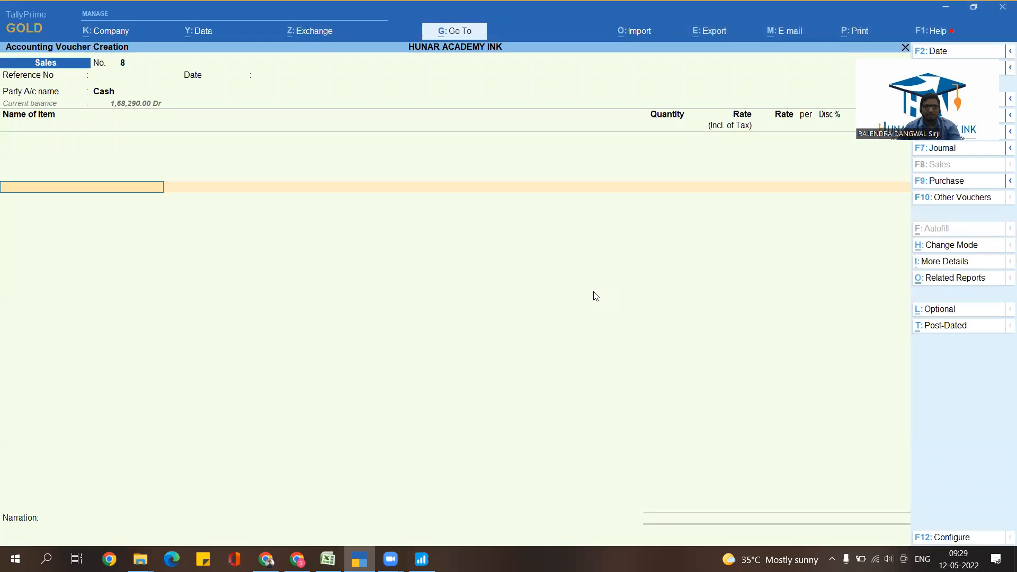
key(Escape)
key(y)
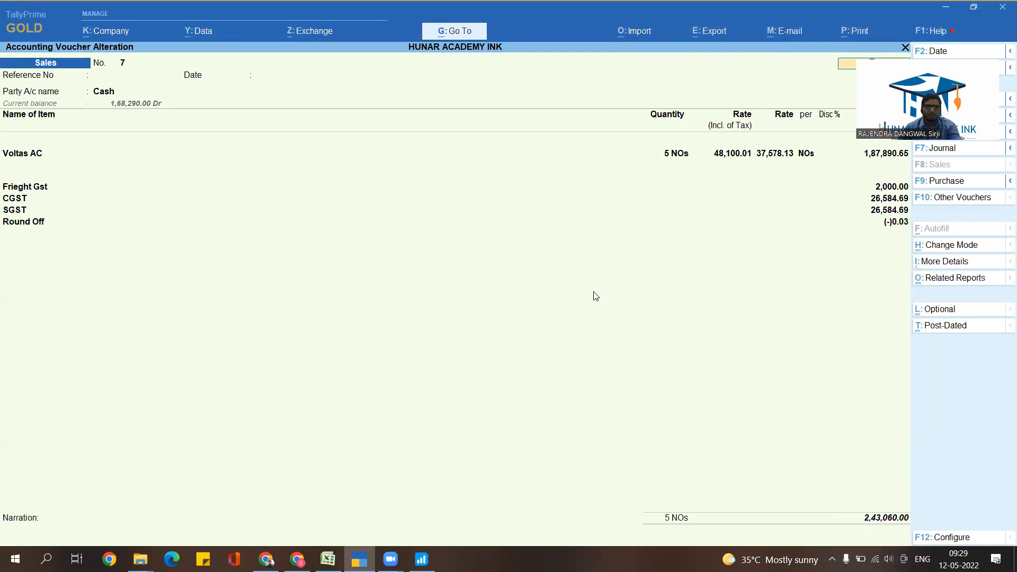
key(Page_Down)
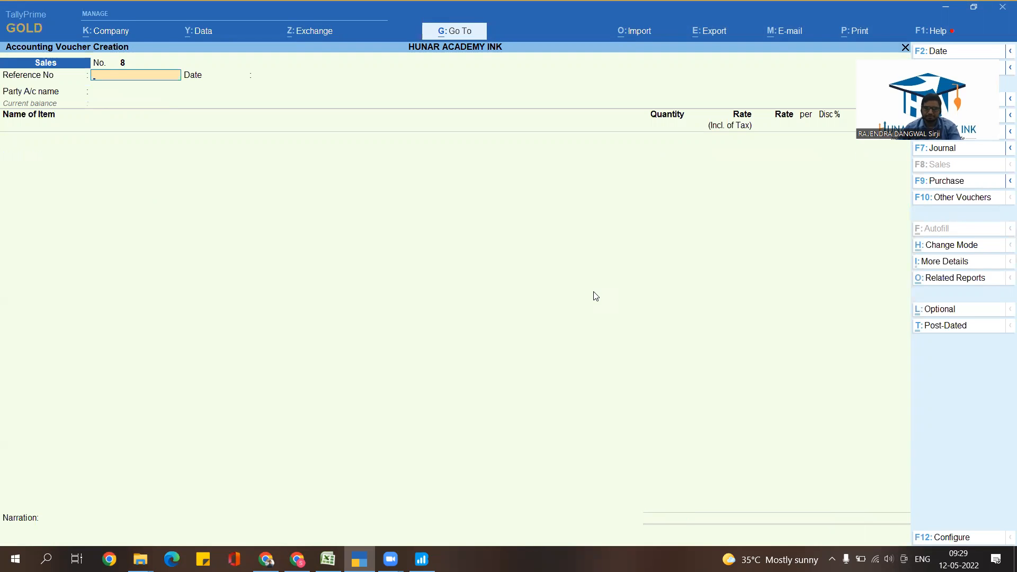
key(Page_Up)
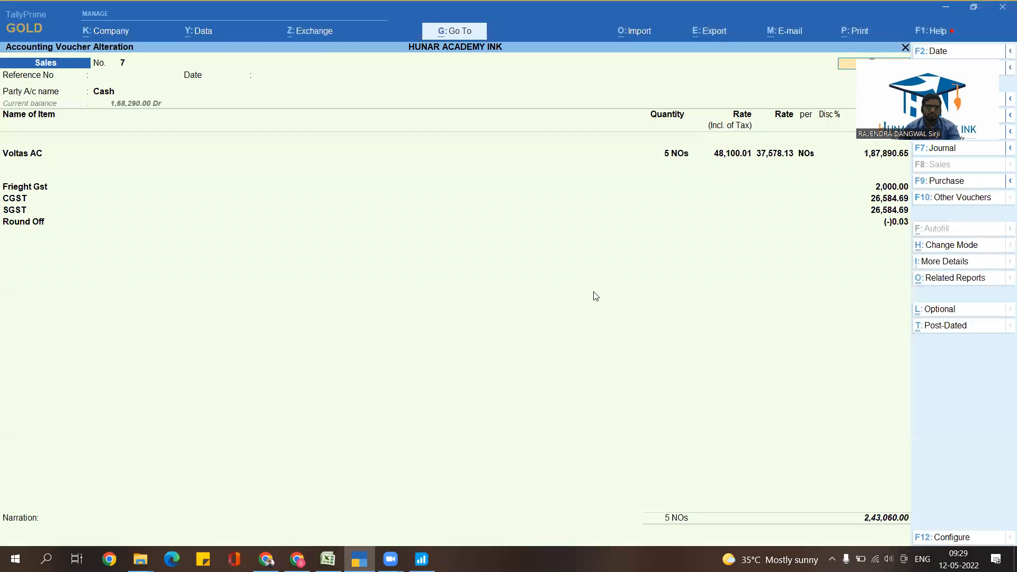
key(Page_Up)
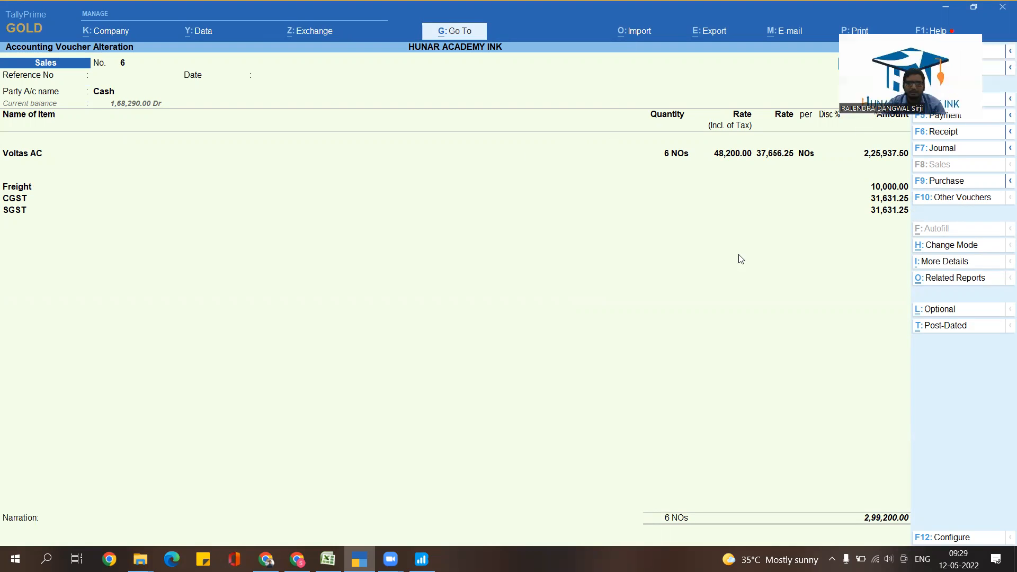
- Open the Freight ledger master from voucher No. 6, examine its GST and assessable value settings, and accept it
click(624, 312)
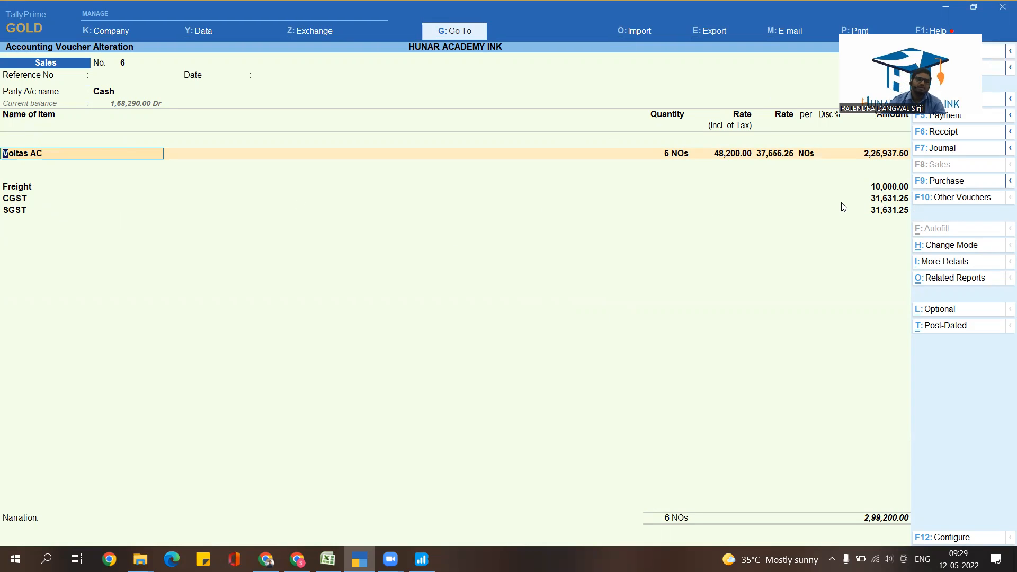
key(Return)
key(Return)
key(Return)
key(Return)
key(Return)
key(Return)
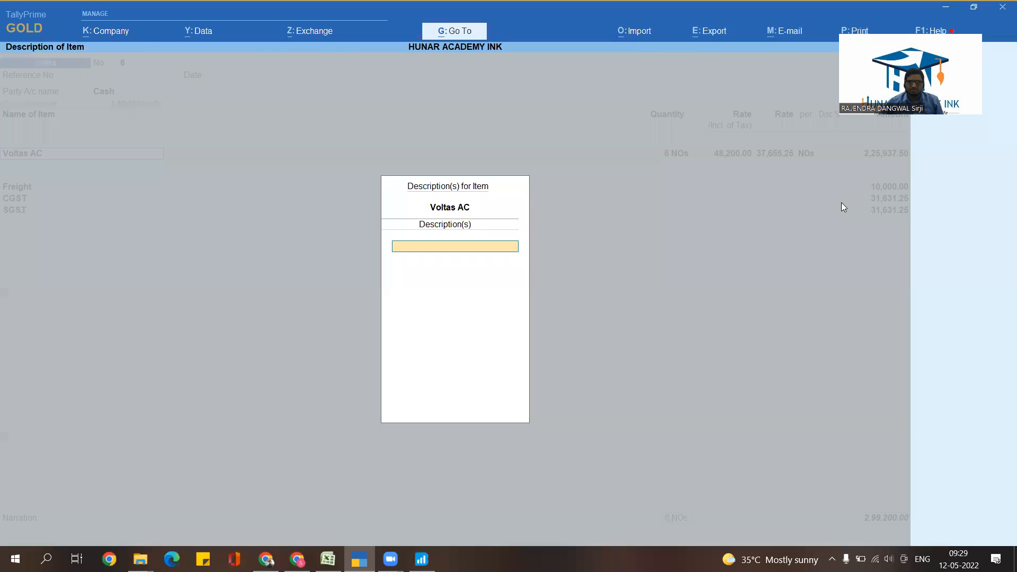
key(Return)
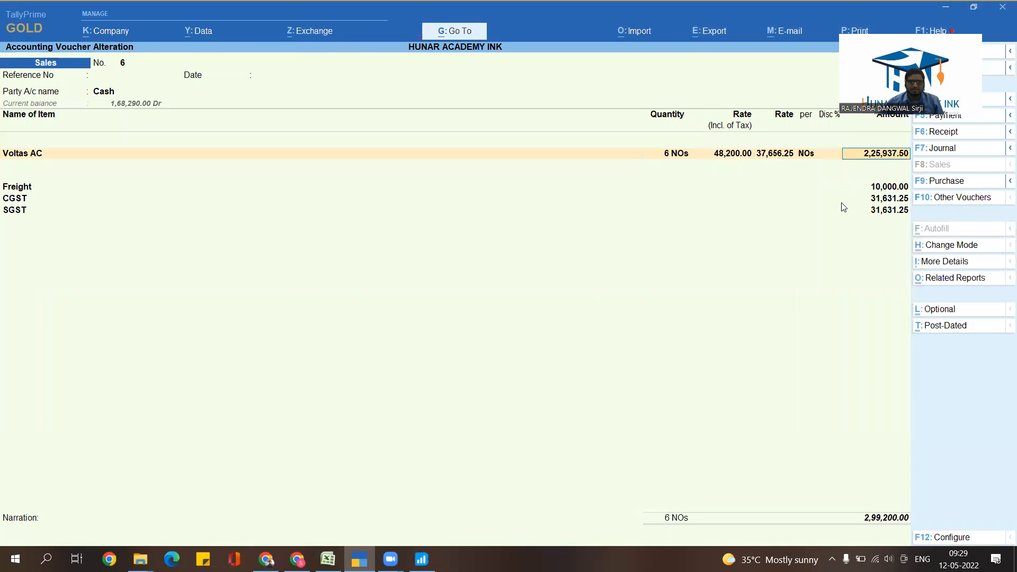
key(Return)
key(Return)
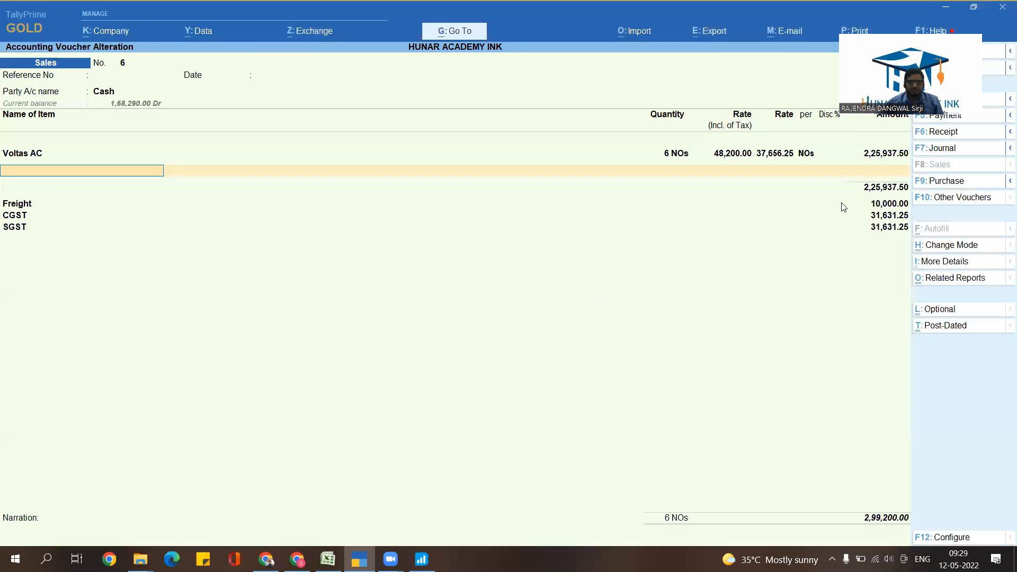
key(Return)
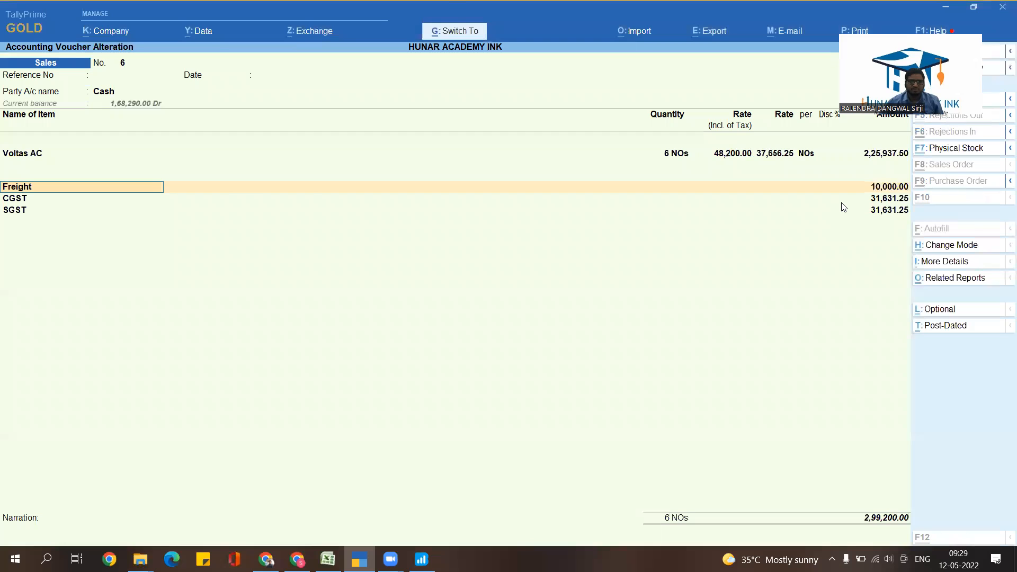
key(ctrl+Return)
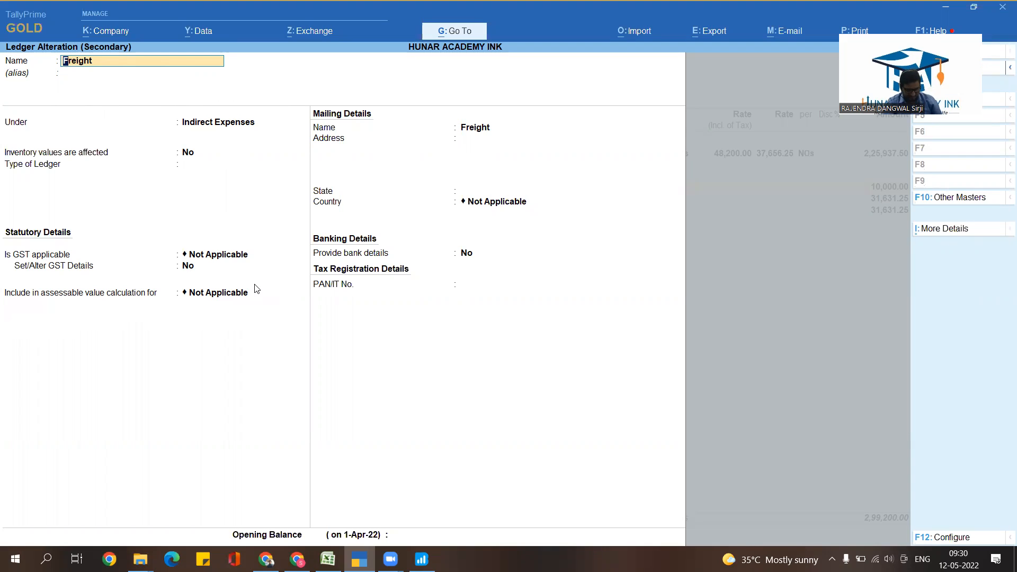
key(ctrl+a)
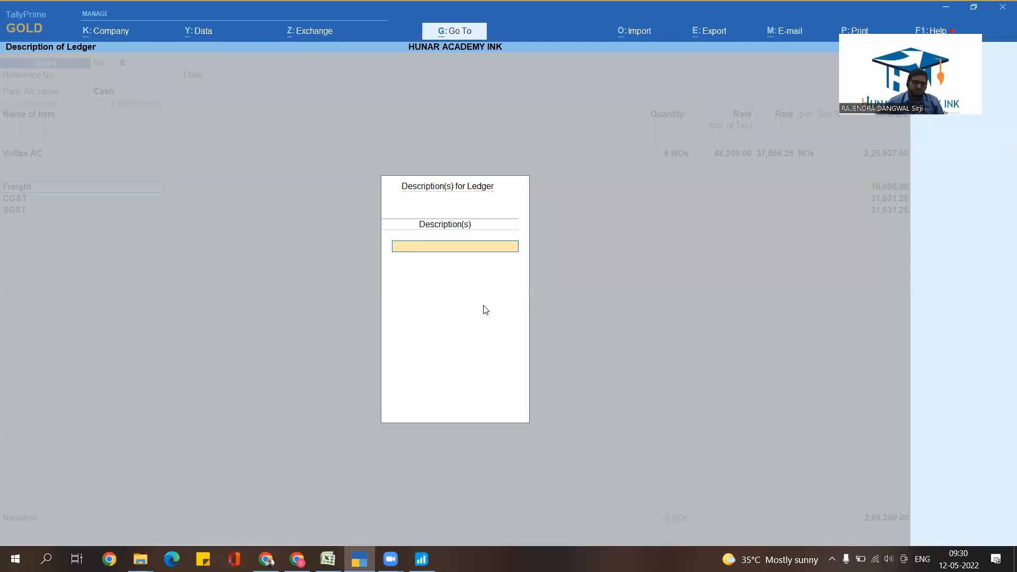
- Accept the existing Freight, CGST and SGST lines and save sales voucher No. 6
key(Return)
key(Return)
key(Return)
key(Return)
key(Return)
key(Return)
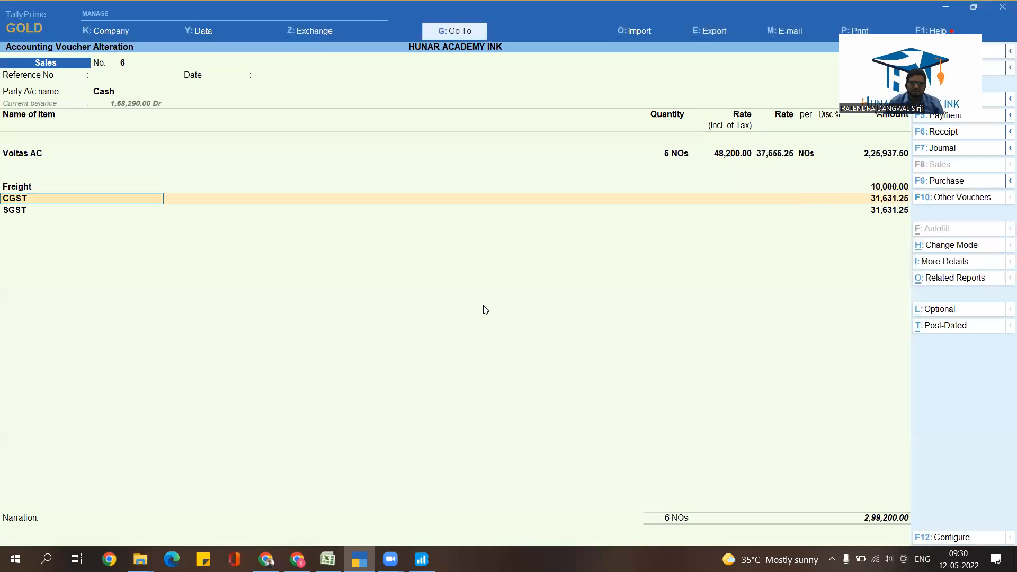
key(Return)
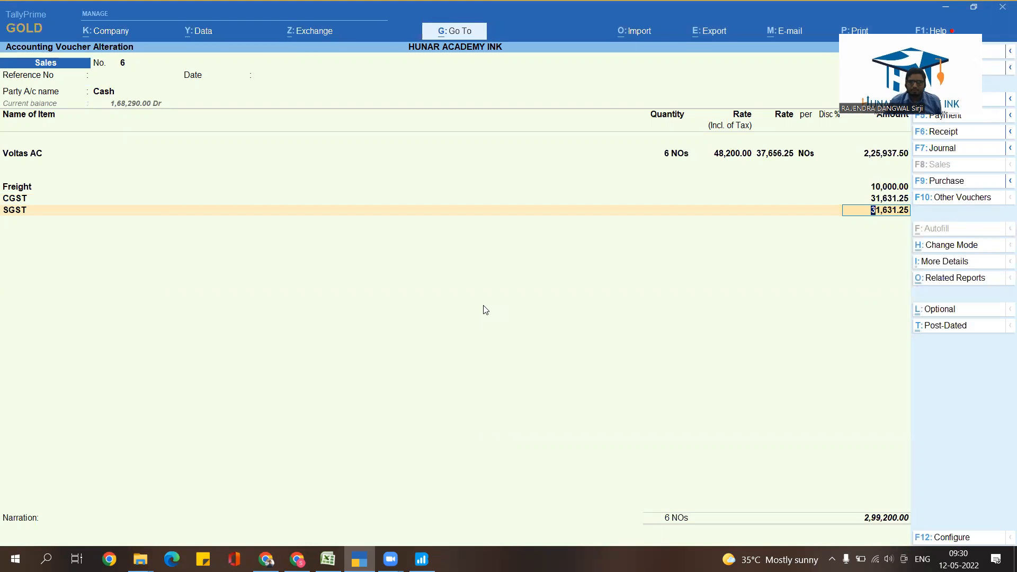
key(Return)
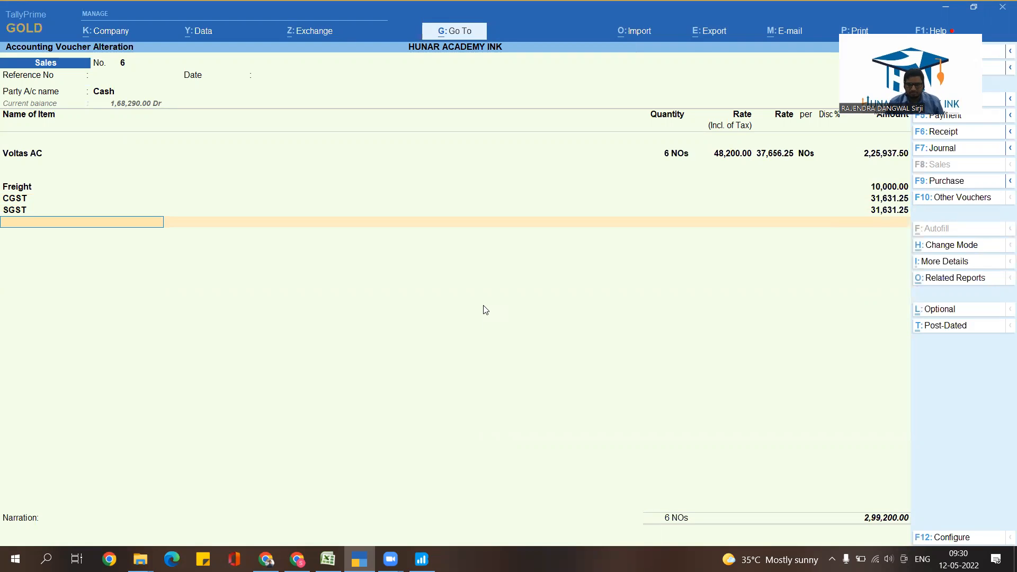
key(Return)
key(Return)
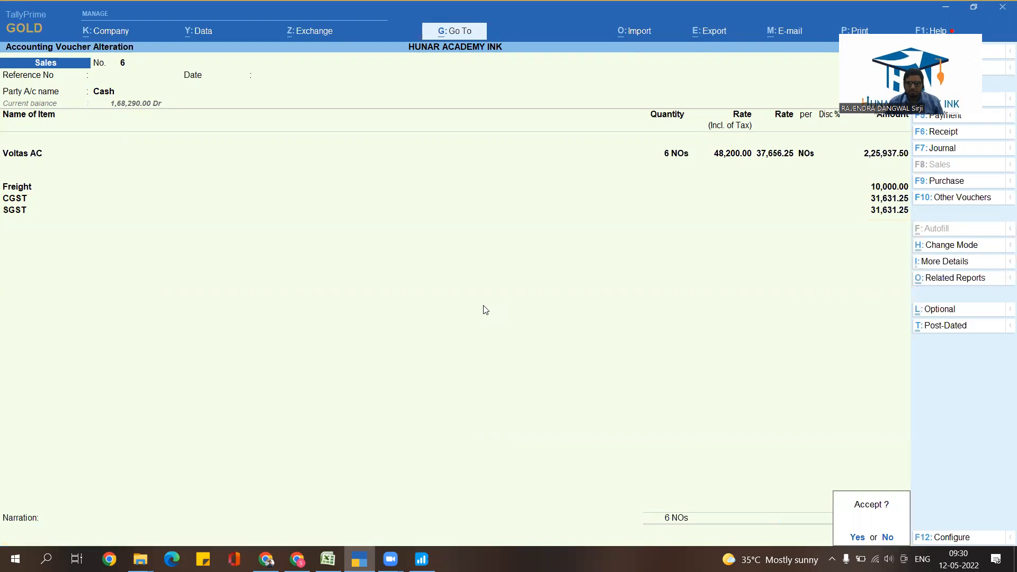
key(Return)
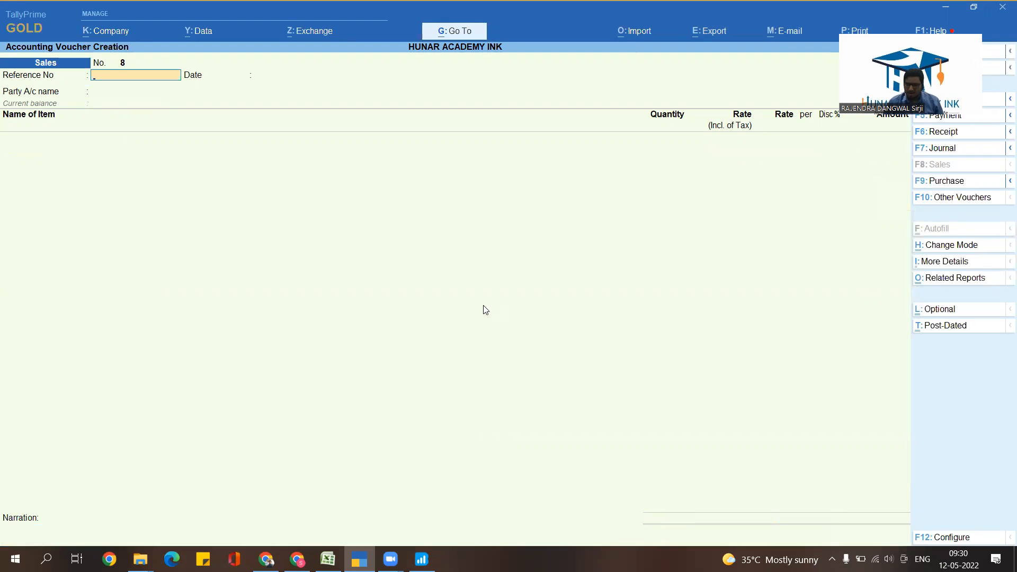
- Preview the printed tax invoice of sales voucher No. 6 and examine its freight and tax amounts
key(Page_Up)
key(Page_Up)
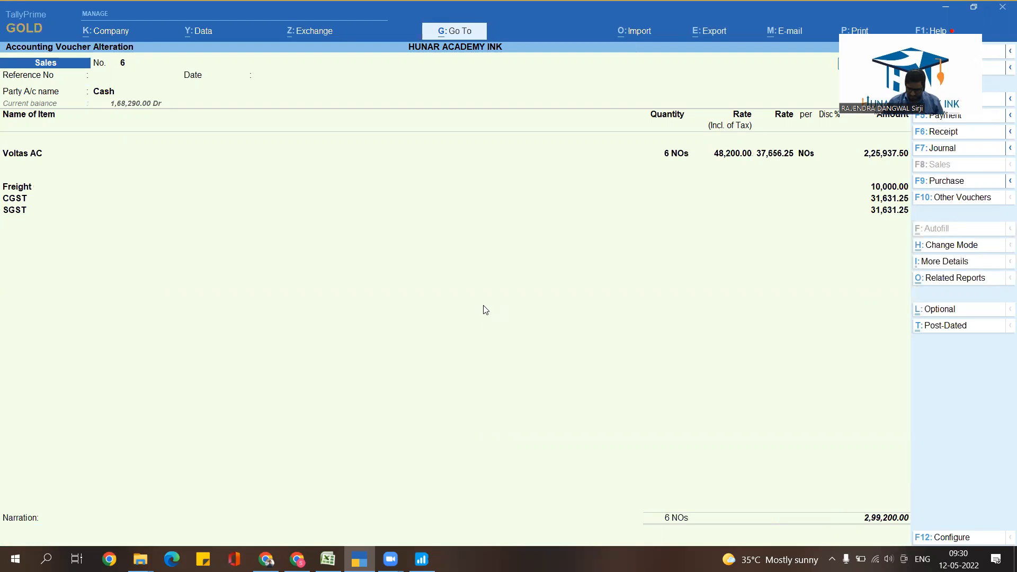
key(ctrl+p)
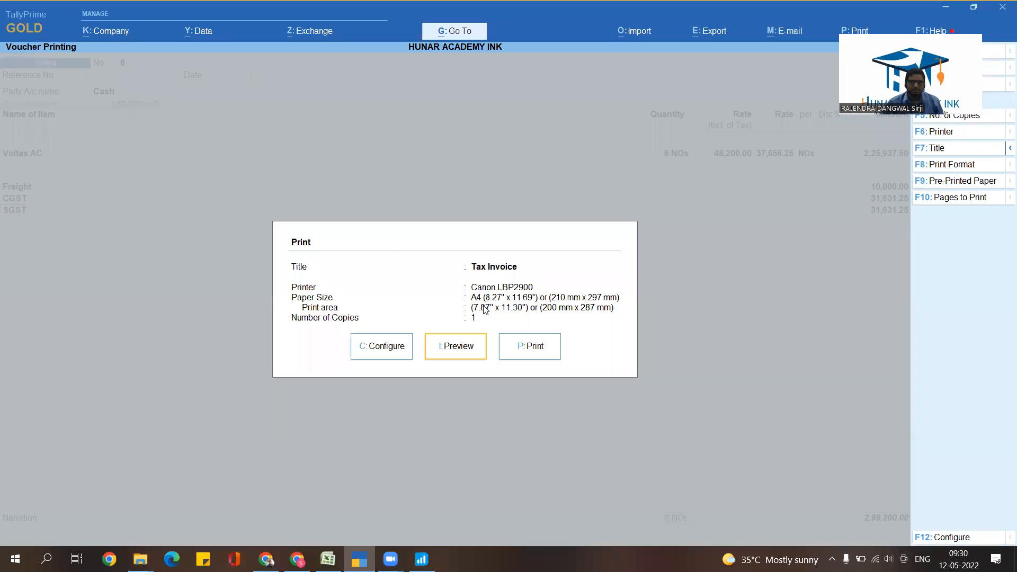
key(i)
key(alt+z)
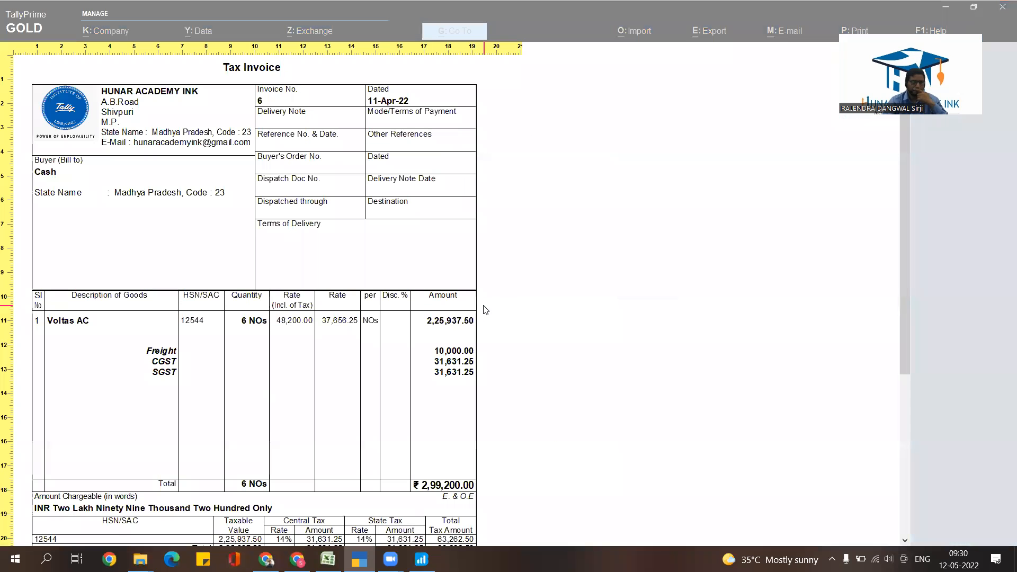
scroll(255, 452, down, 1)
scroll(258, 454, down, 1)
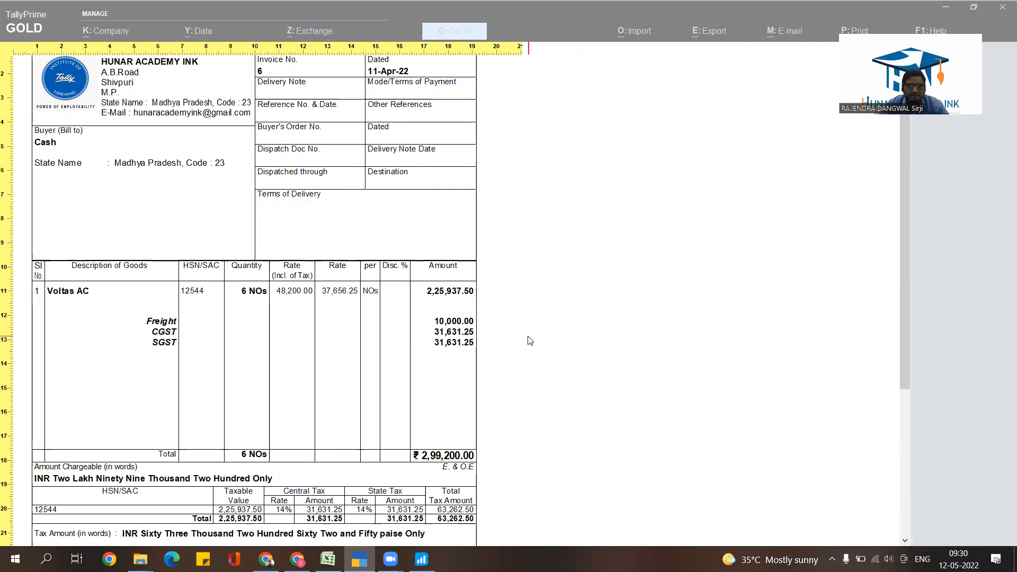
scroll(379, 319, up, 3)
scroll(379, 318, down, 3)
scroll(379, 318, up, 2)
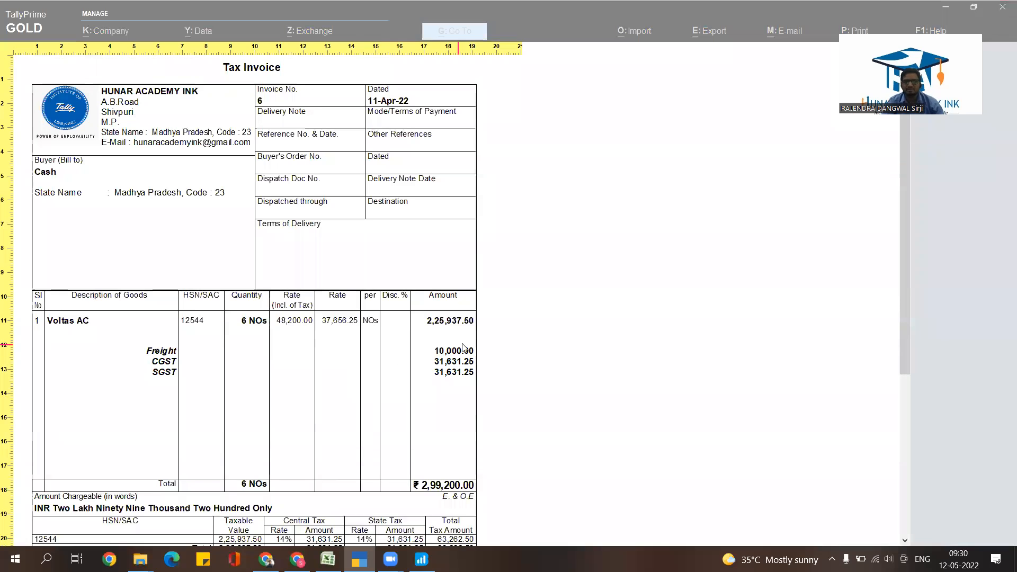
key(Escape)
key(Escape)
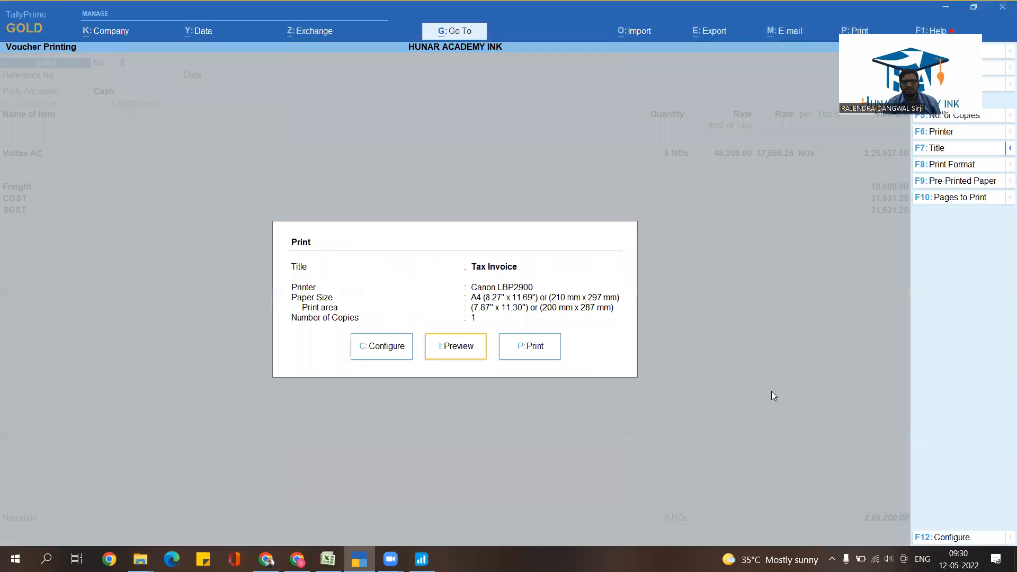
key(Escape)
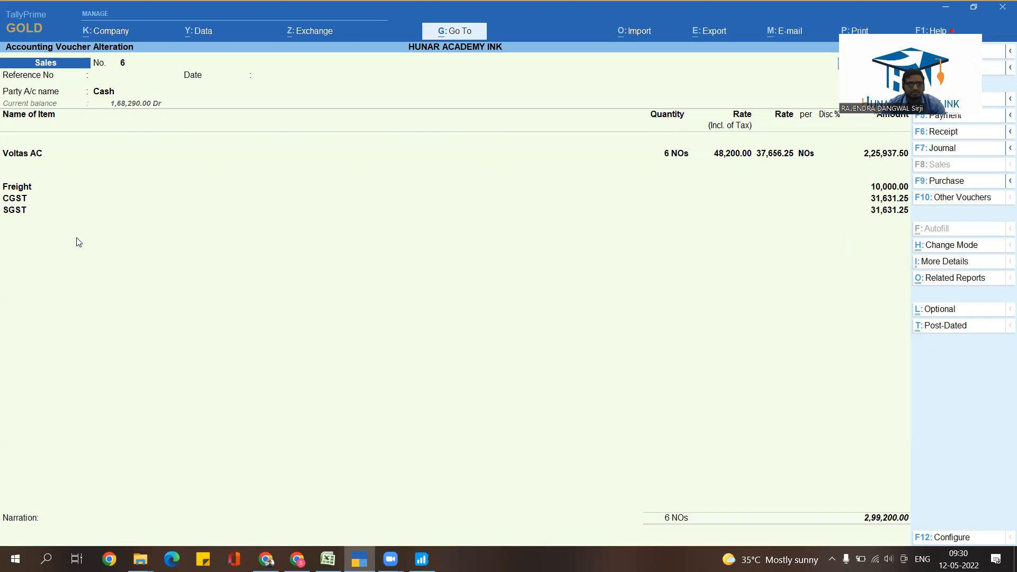
- Bring up sales voucher No. 7 and open the Frieght Gst ledger master from its ledger line
key(ctrl)
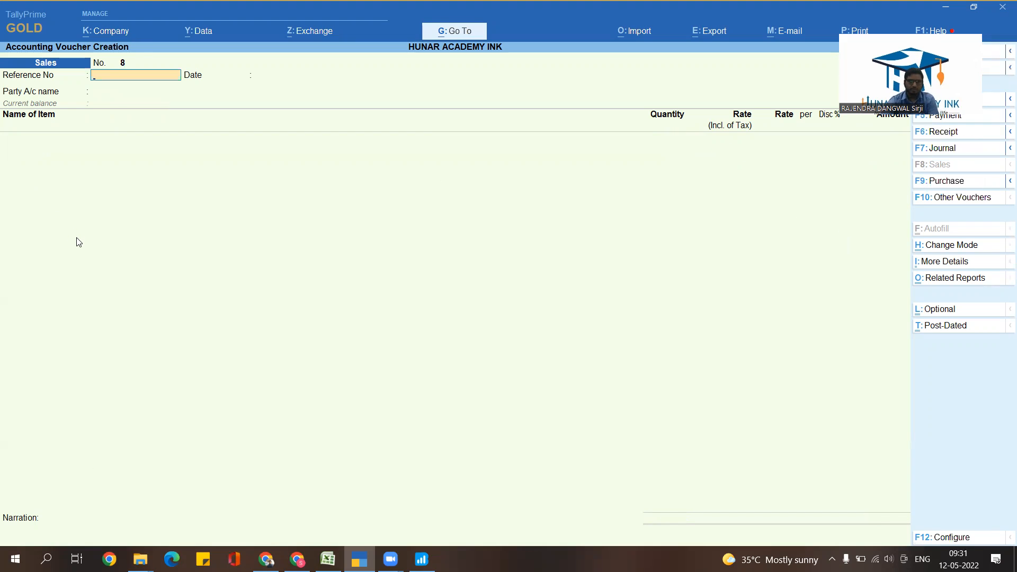
key(Page_Up)
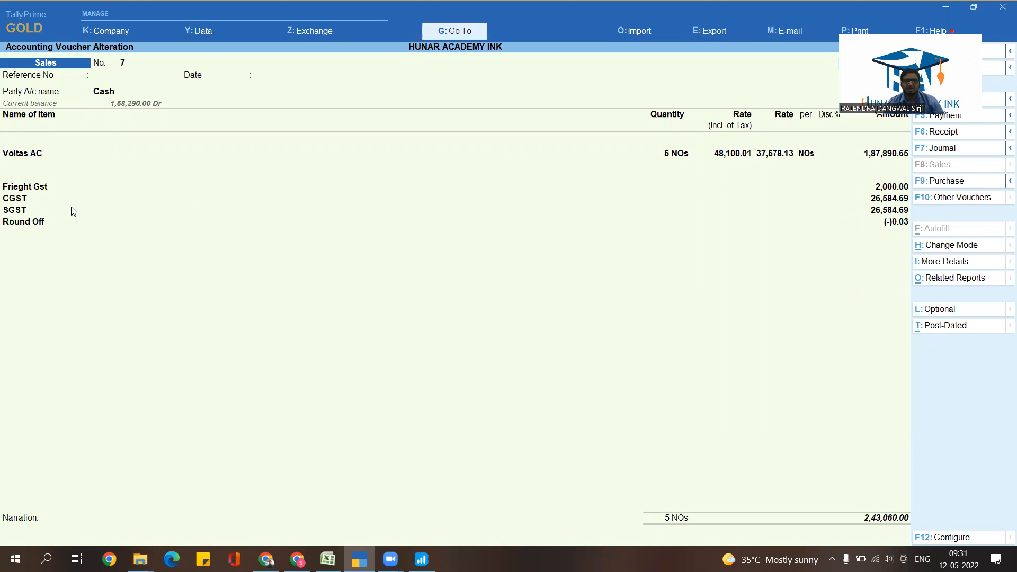
click(28, 186)
key(Return)
key(Return)
key(Return)
key(Return)
key(Return)
key(Return)
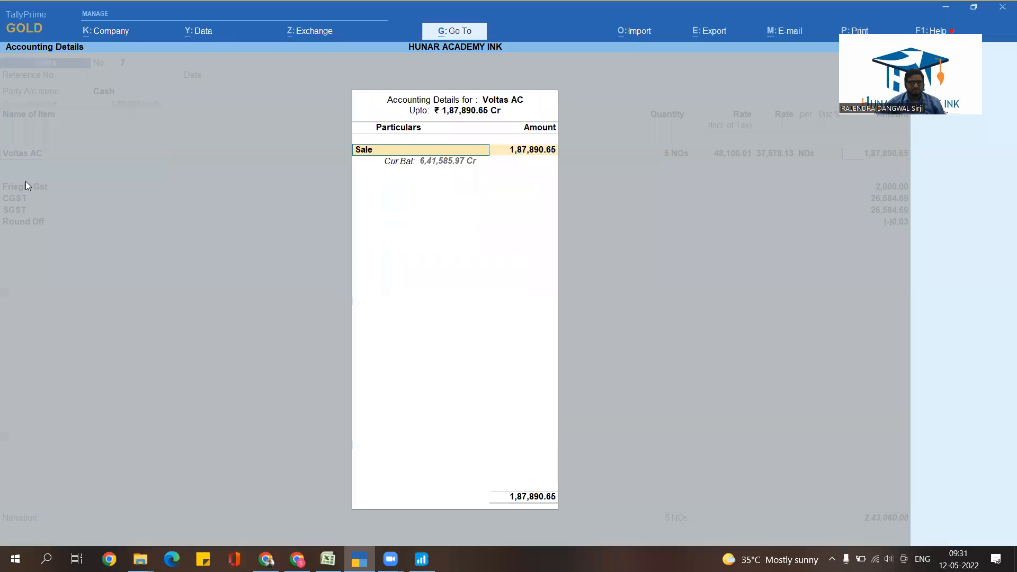
key(Return)
key(Return)
key(Return)
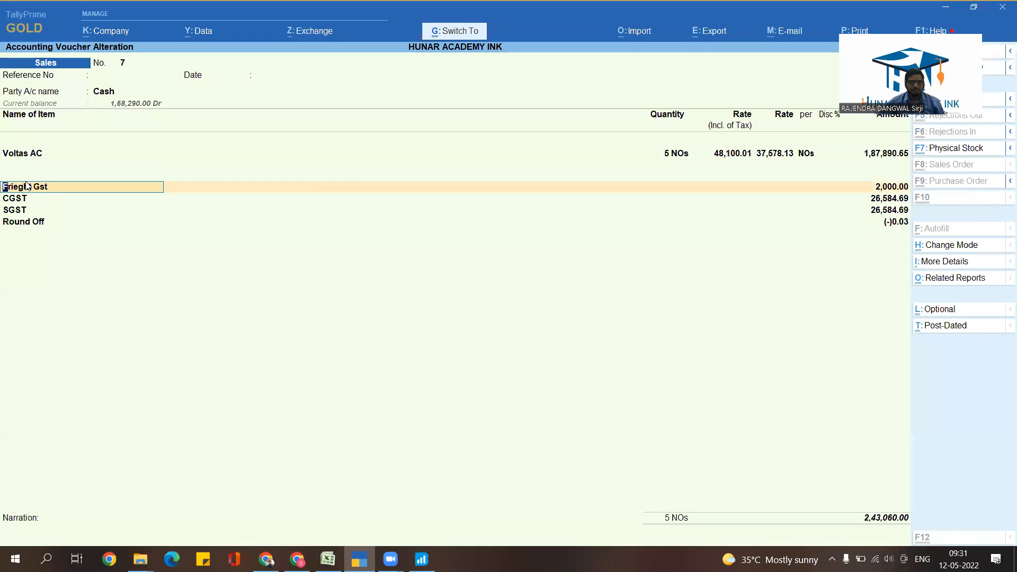
key(ctrl+Return)
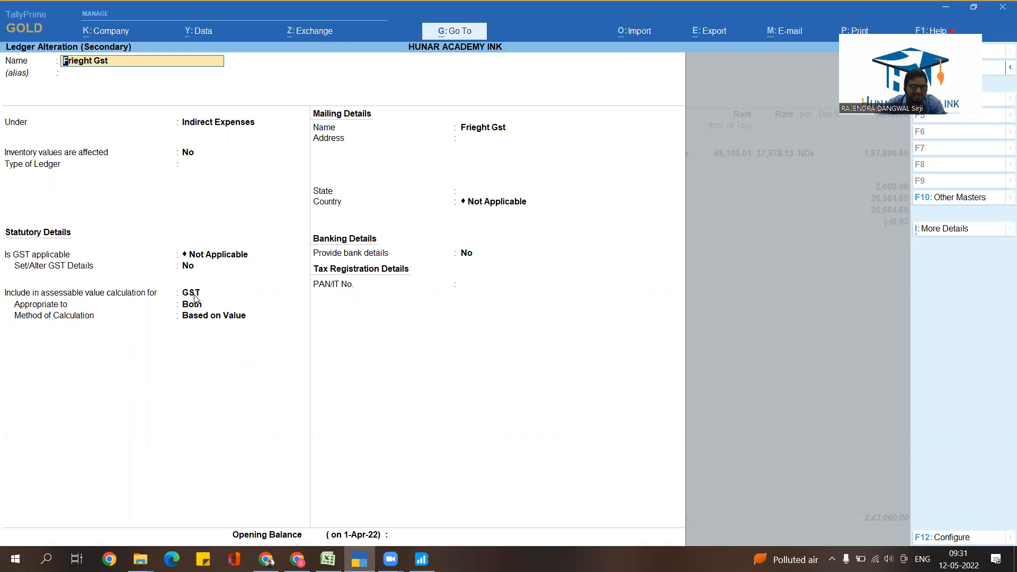
- Review the Frieght Gst ledger's assessable value apportionment and calculation method, and accept the ledger
click(67, 308)
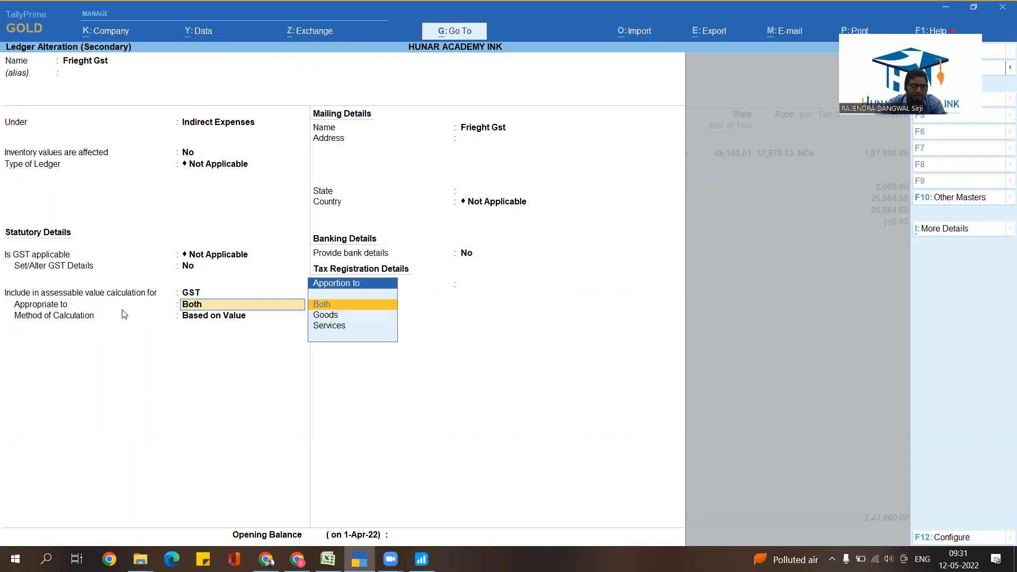
key(Return)
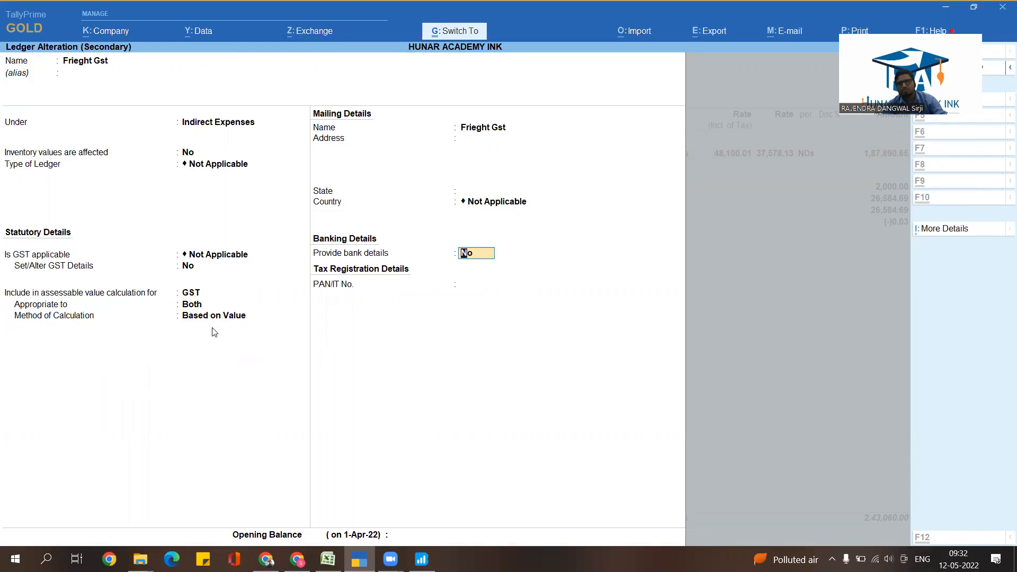
key(ctrl+a)
key(Return)
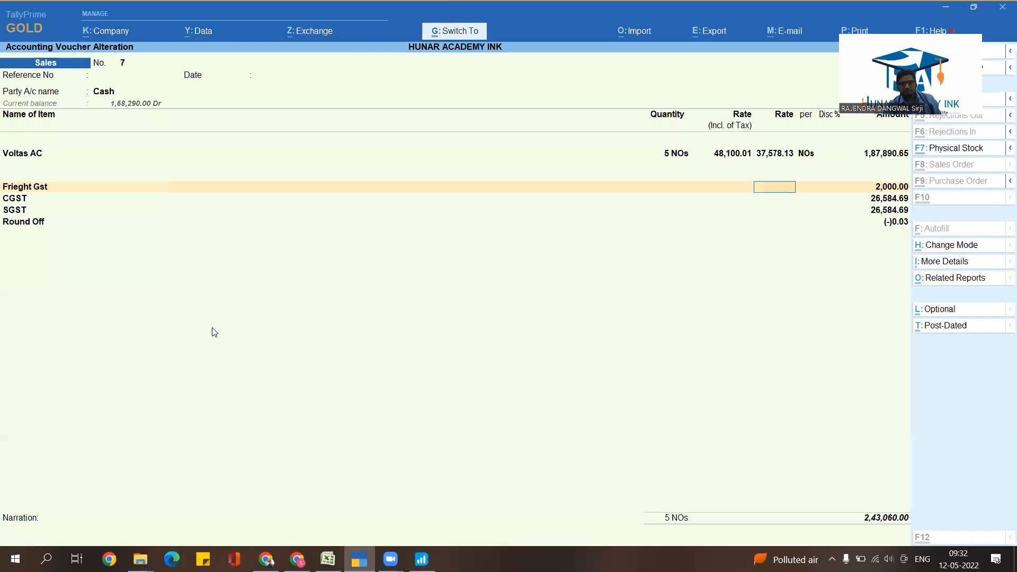
- Accept the existing Frieght Gst, CGST, SGST and Round Off lines and save sales voucher No. 7
key(Return)
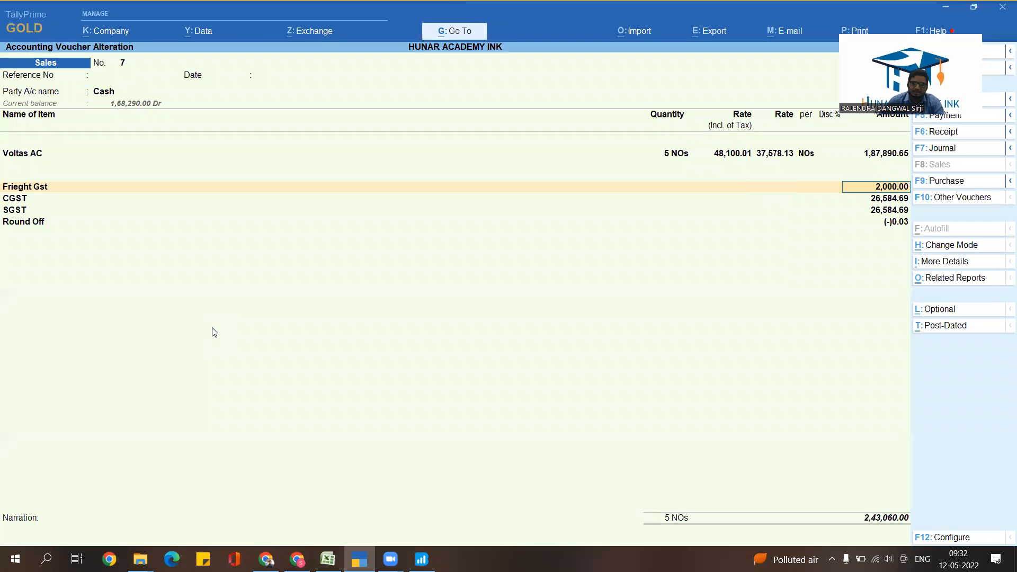
key(Return)
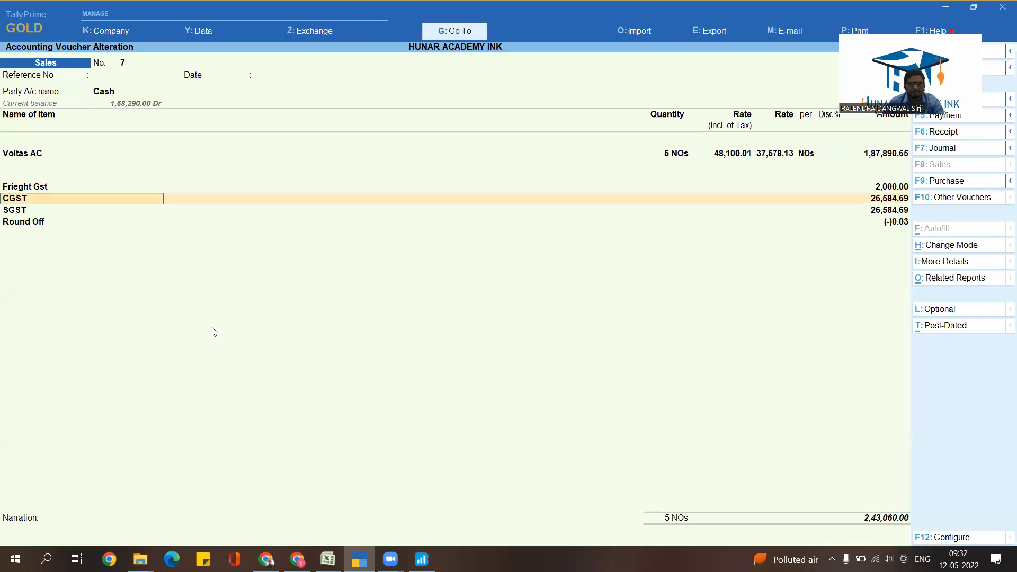
key(Return)
key(Return)
key(Return)
key(Return)
key(Return)
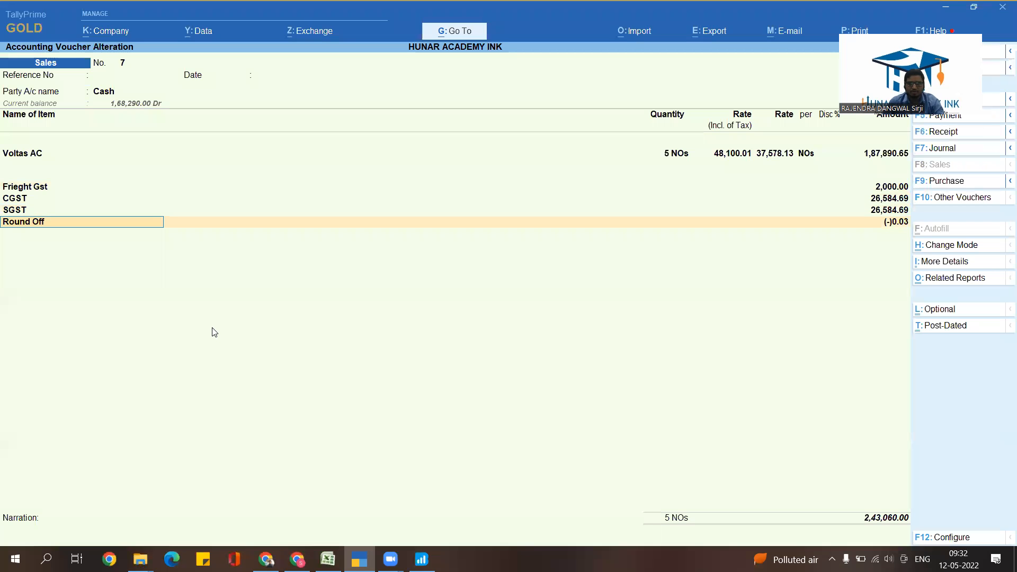
key(Return)
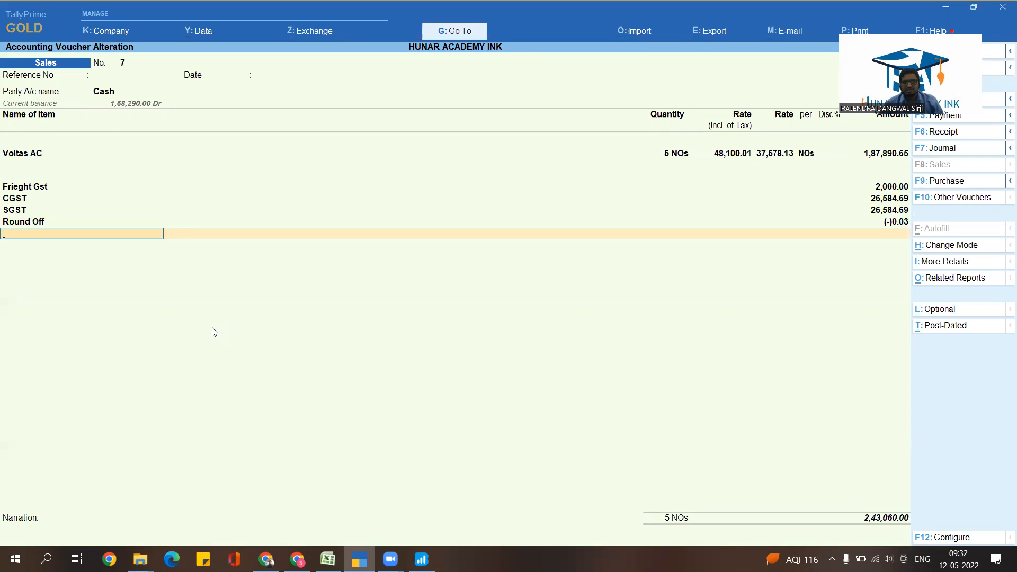
key(Return)
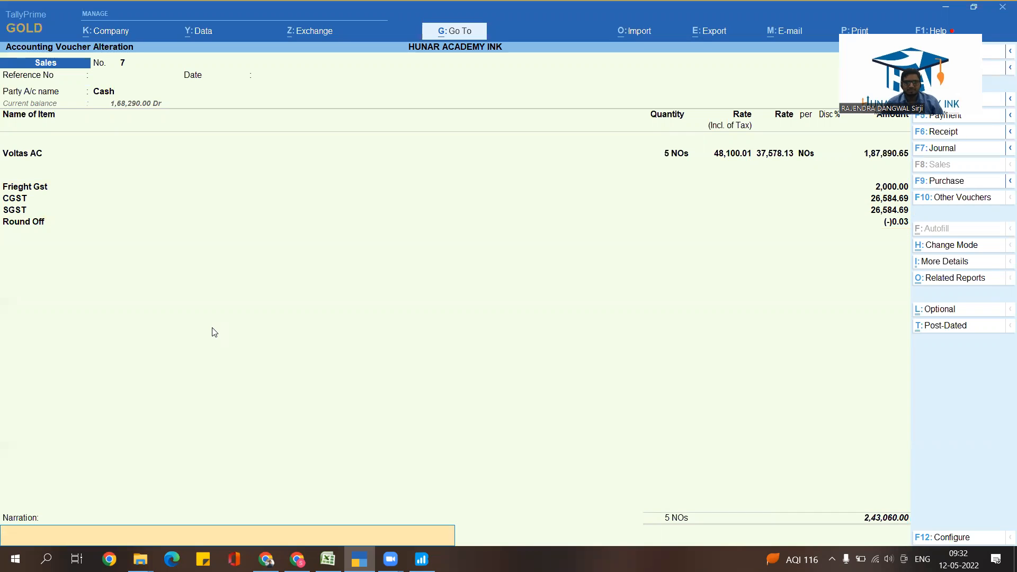
key(Return)
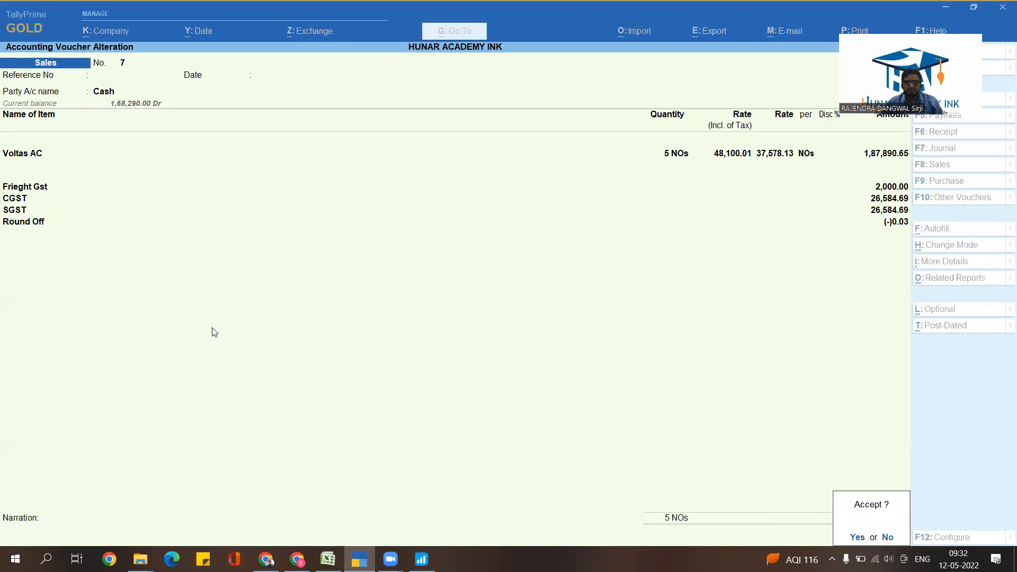
key(Return)
- Preview the tax invoice of sales voucher No. 7 to examine its freight, taxable value and tax amounts, and accept the voucher again
key(Page_Up)
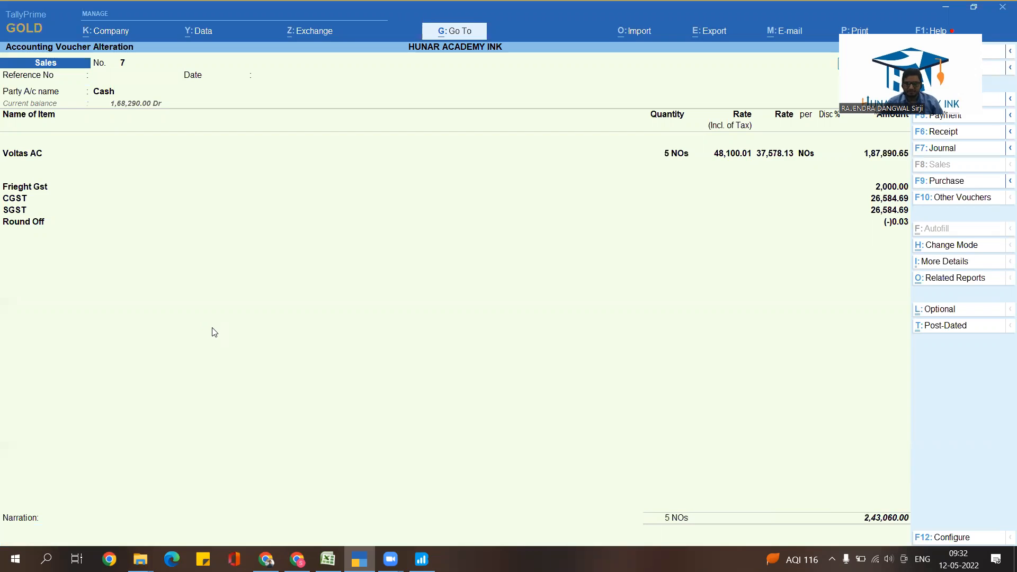
key(alt+p)
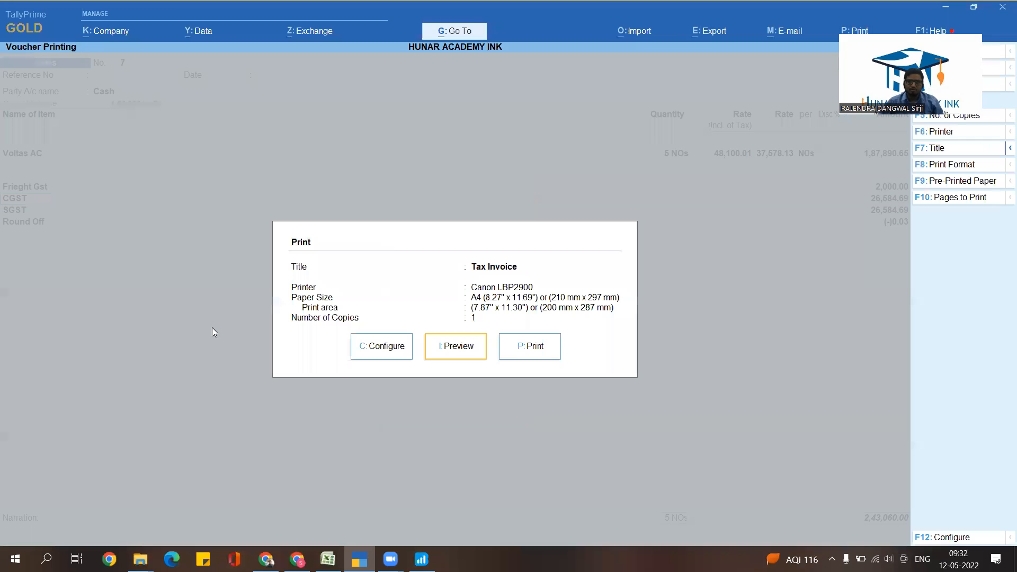
key(i)
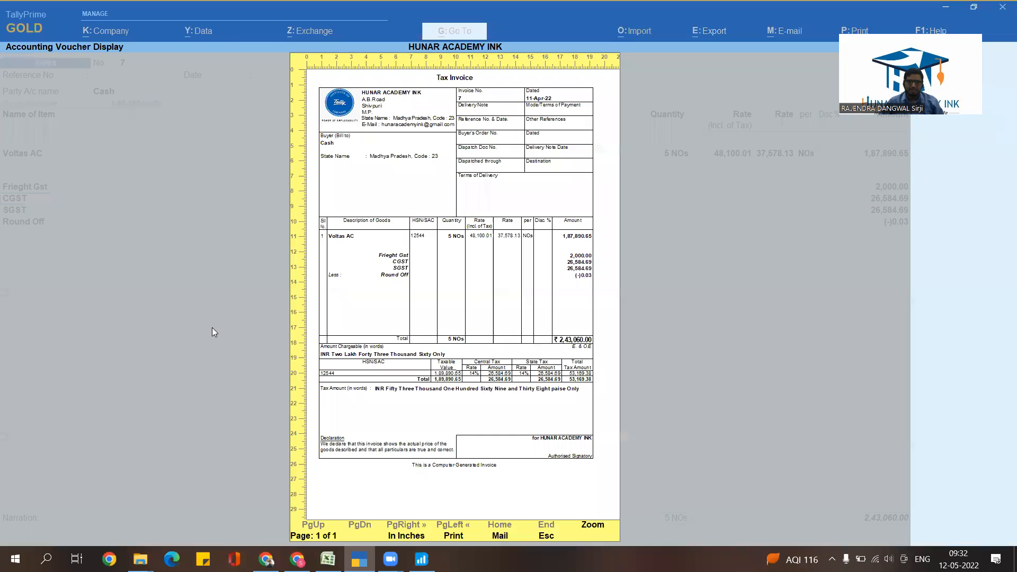
scroll(254, 352, down, 1)
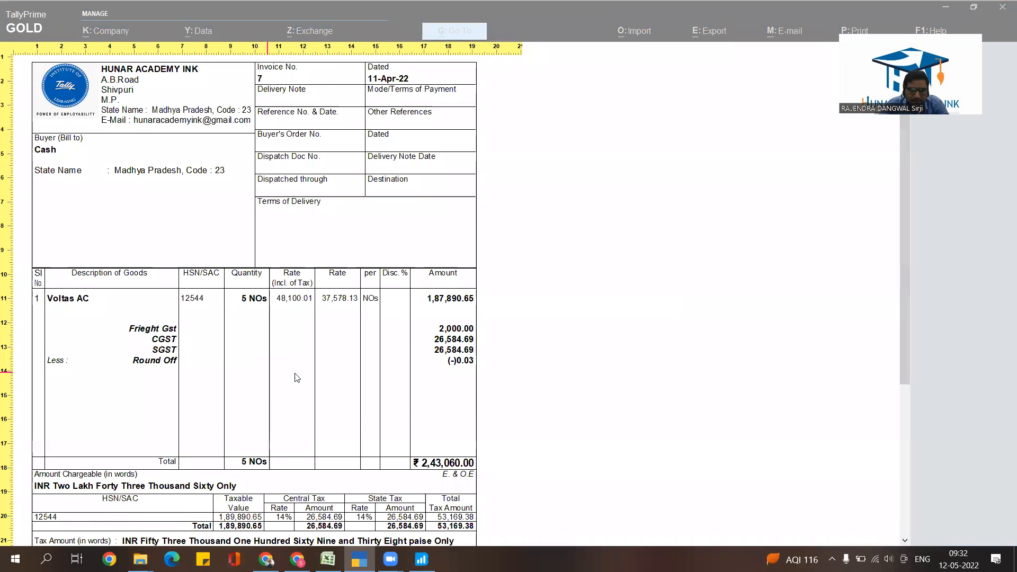
scroll(435, 318, down, 1)
scroll(436, 296, down, 1)
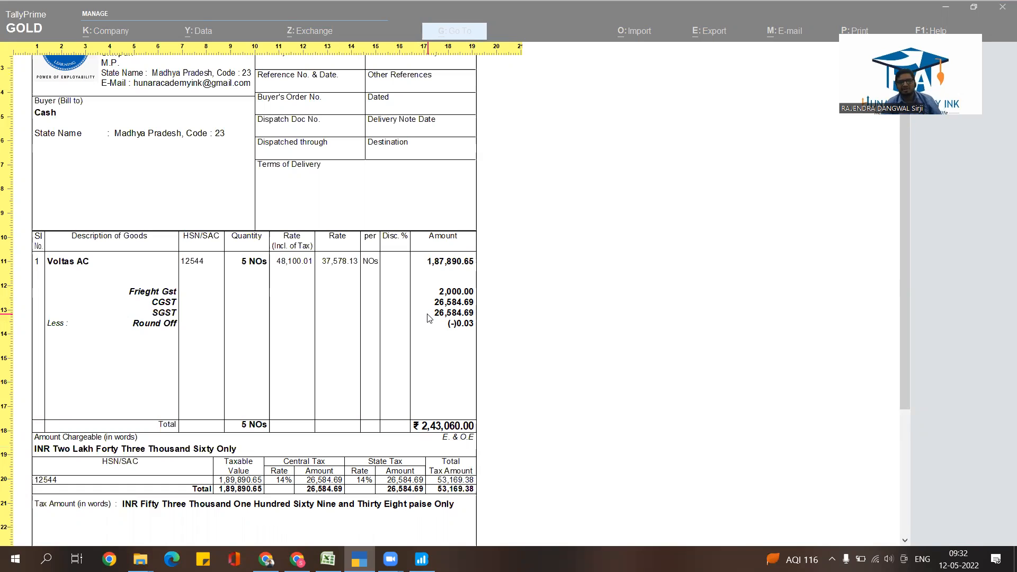
key(alt+z)
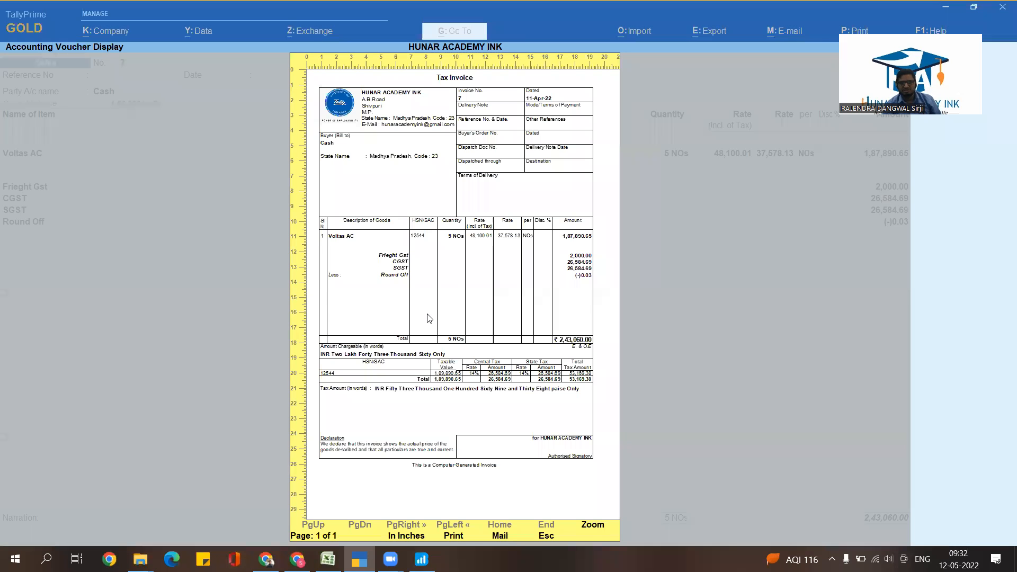
key(Escape)
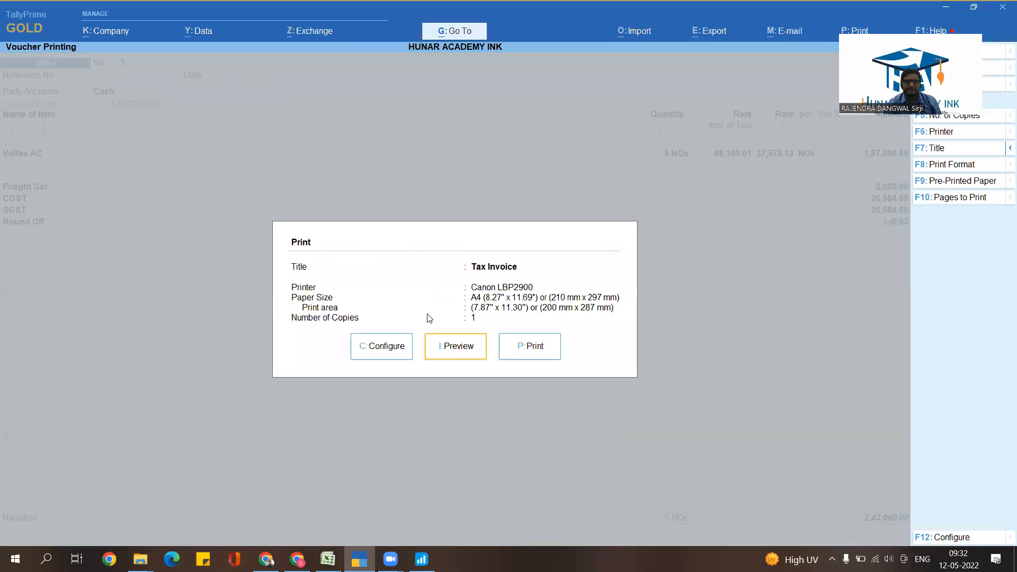
key(Escape)
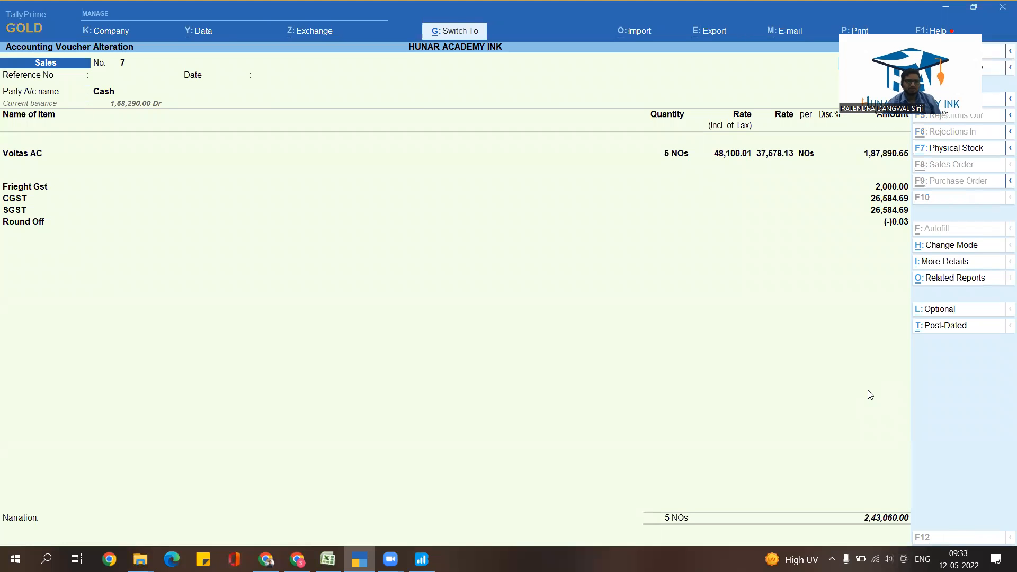
key(ctrl+a)
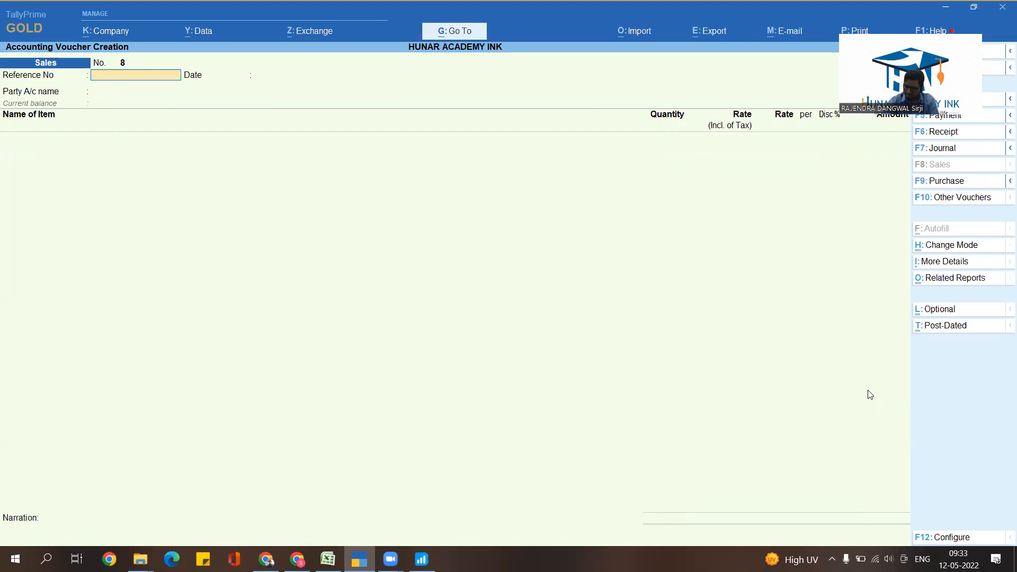